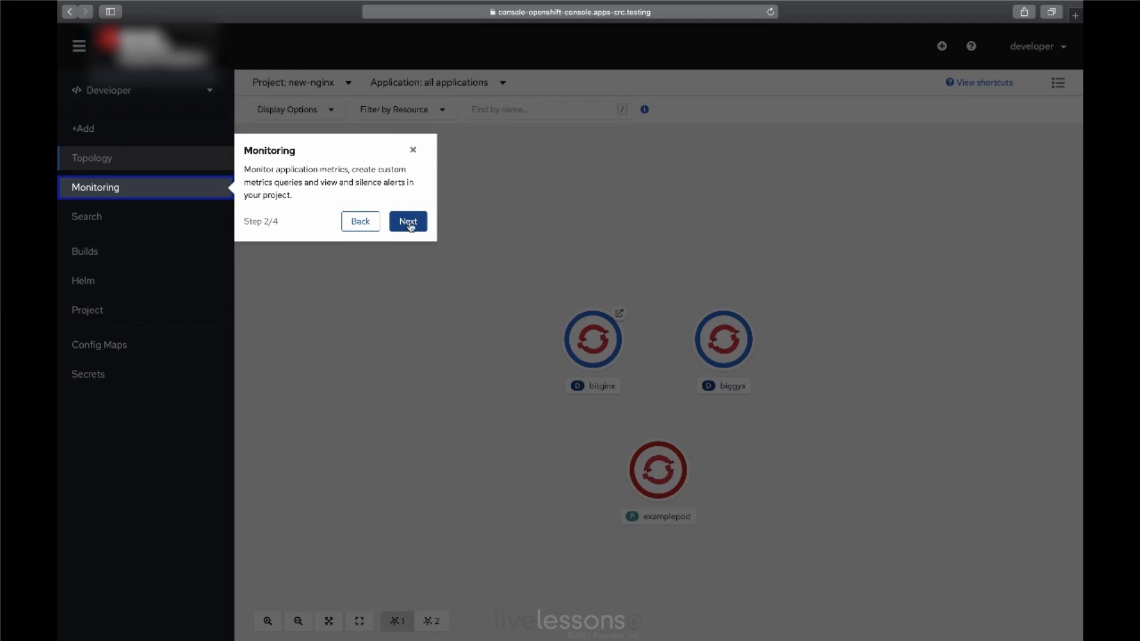
Step: Advance the guided tour through the Monitoring and Search pages to Help, and close the tour
click(409, 222)
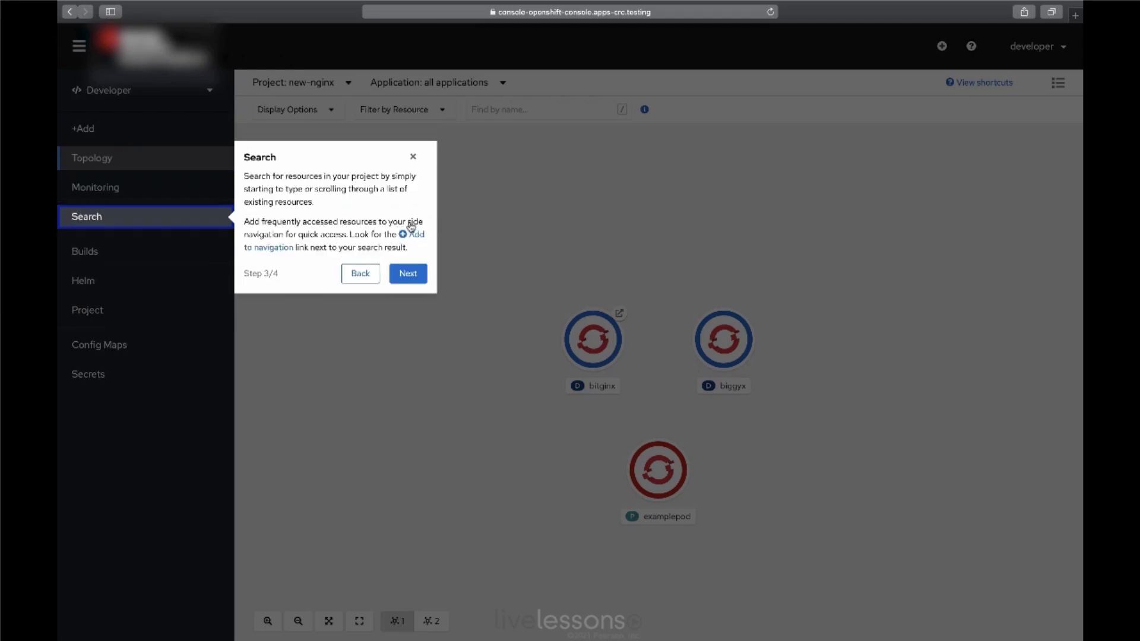
click(409, 275)
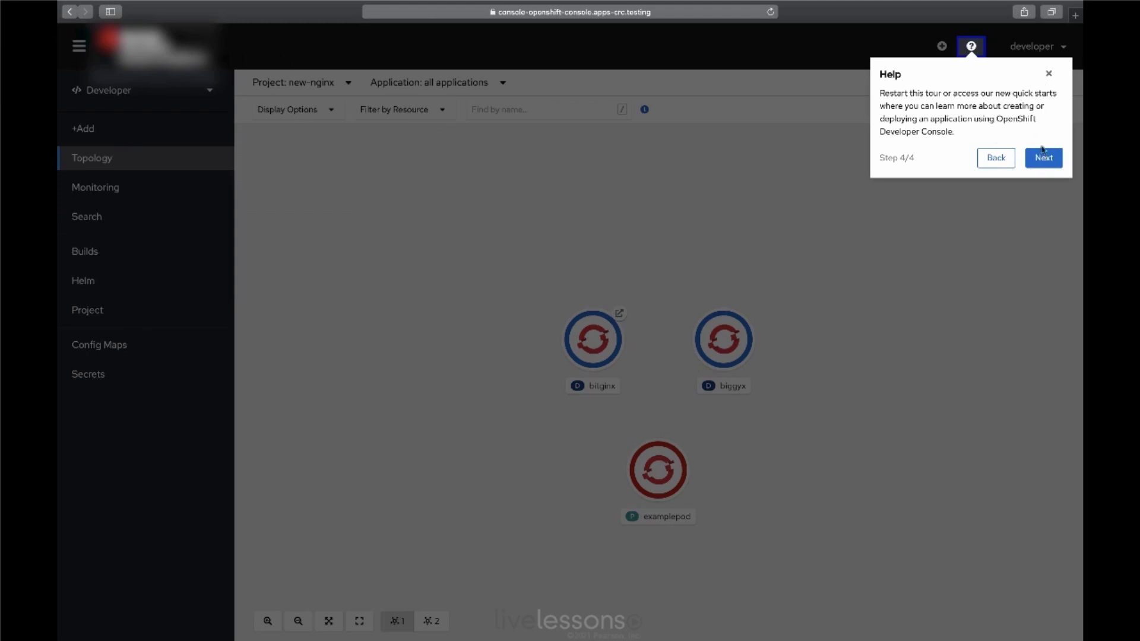
click(1048, 73)
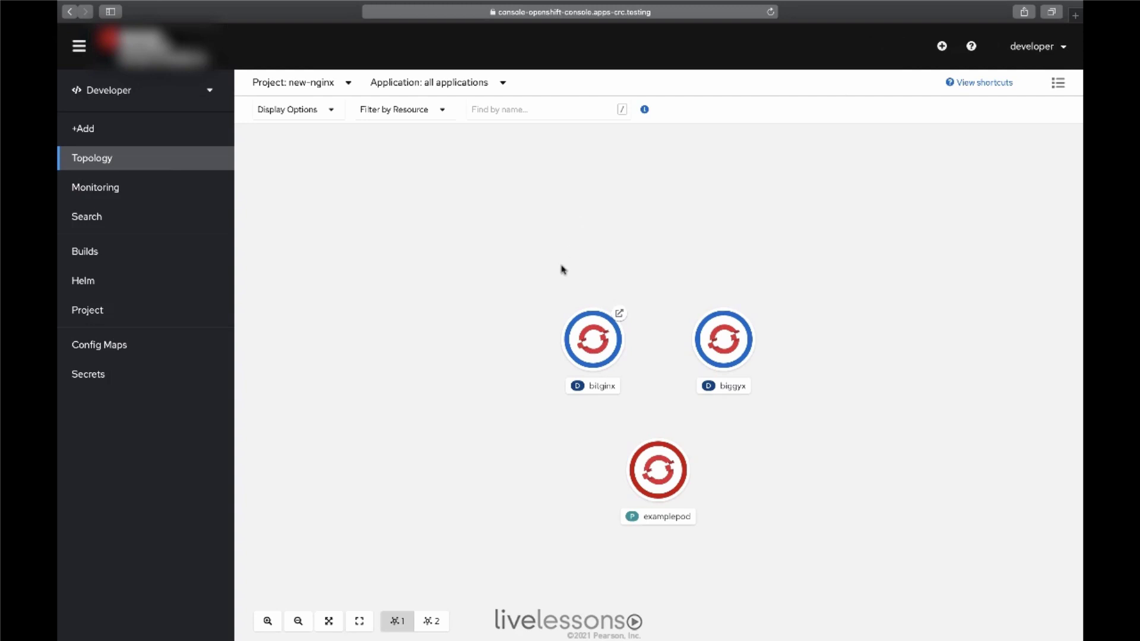
Step: Look through the available projects and the workloads in the new-nginx project's topology
click(347, 84)
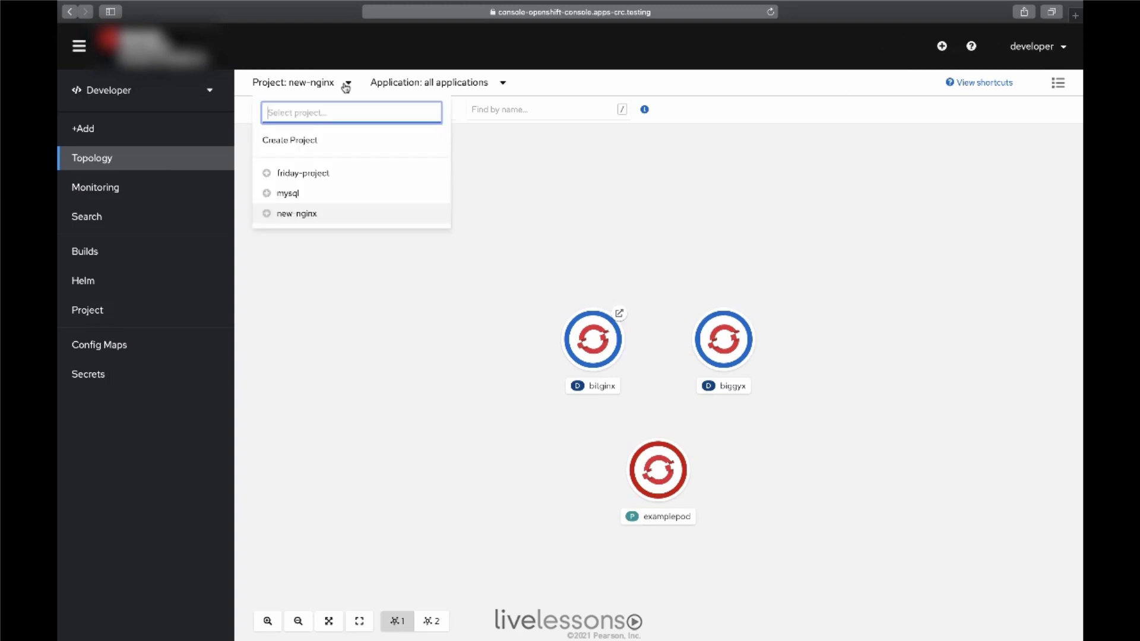
click(552, 185)
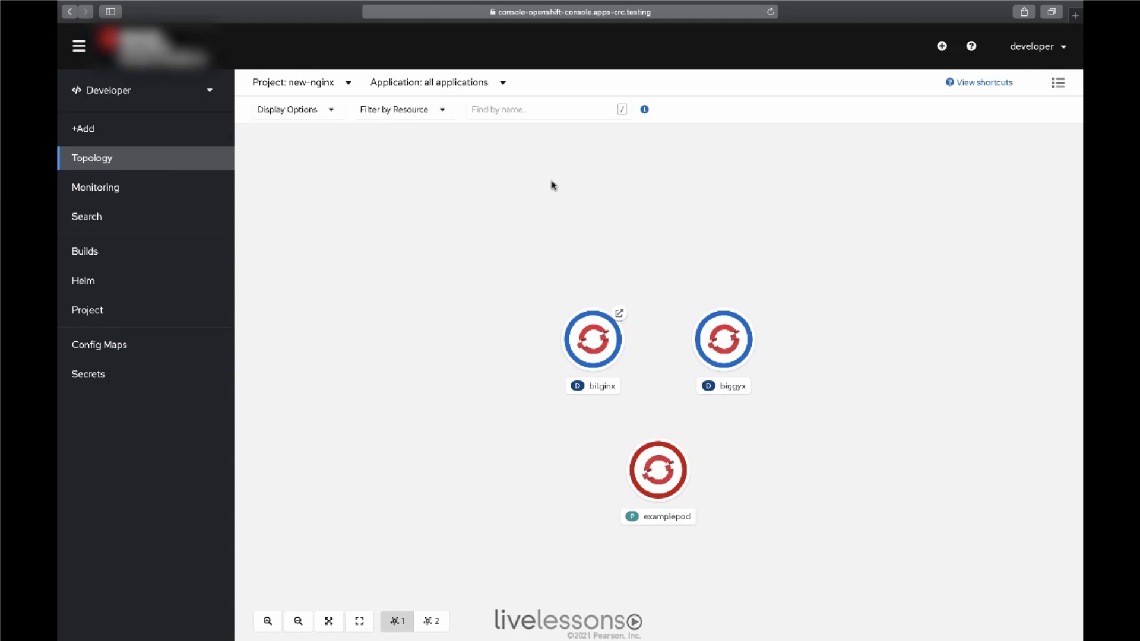
mouse_move(588, 321)
mouse_move(714, 341)
Step: Create a new project named mydeployment, leaving its display name and description empty
click(339, 85)
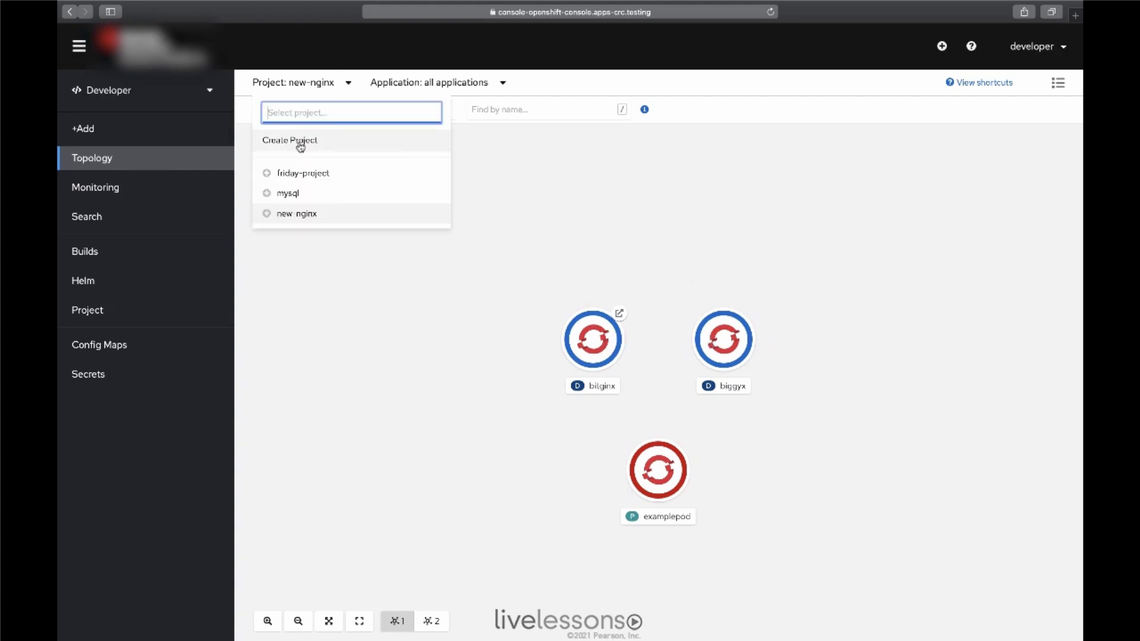
click(300, 146)
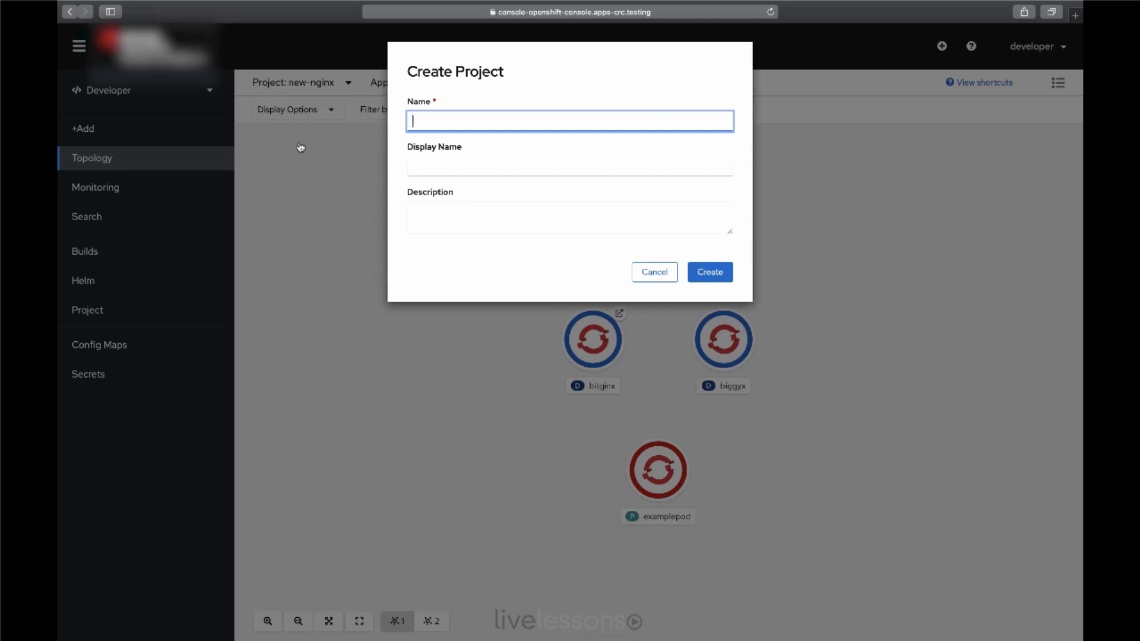
text(mydeployment)
click(425, 204)
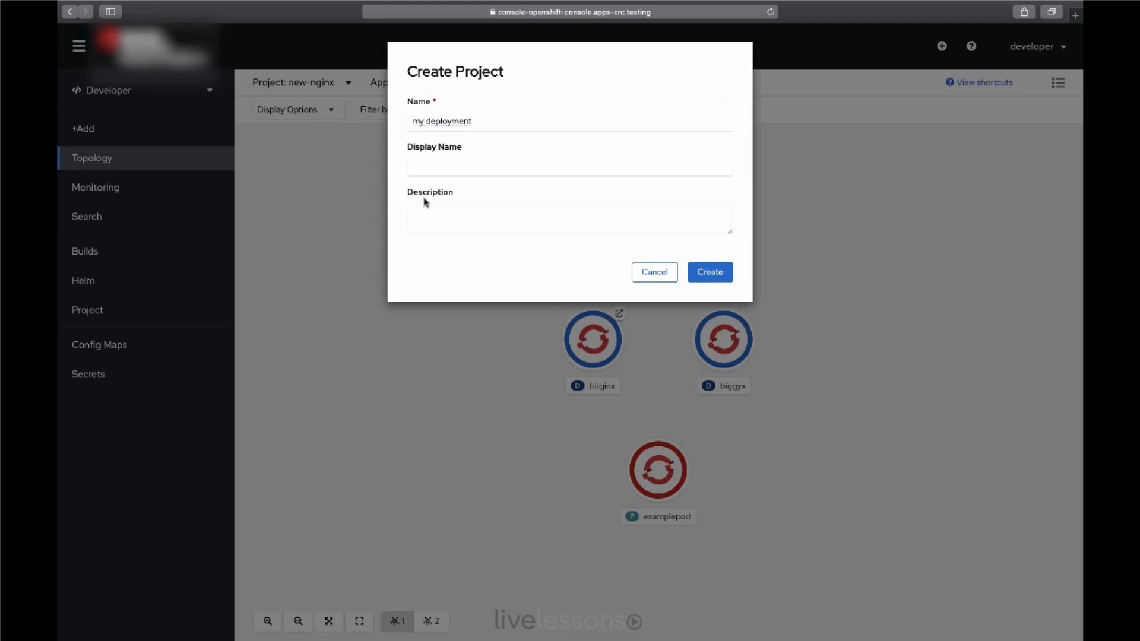
click(428, 121)
key(BackSpace)
click(479, 161)
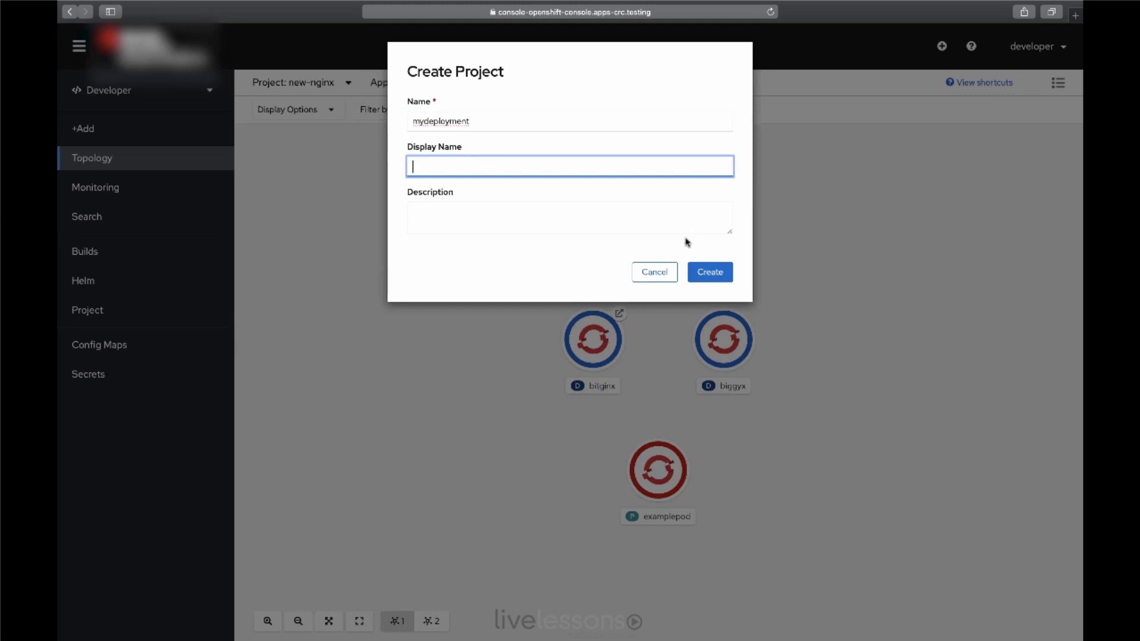
click(700, 274)
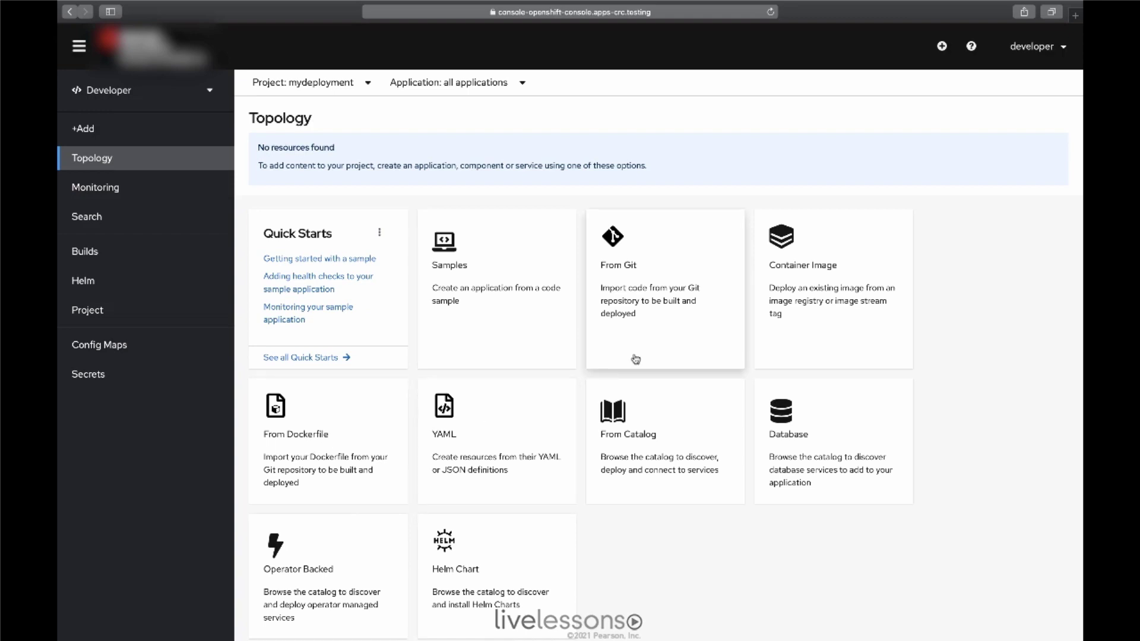
Step: Start a container image deployment in the mydeployment project using the image nginx from an external registry
click(791, 252)
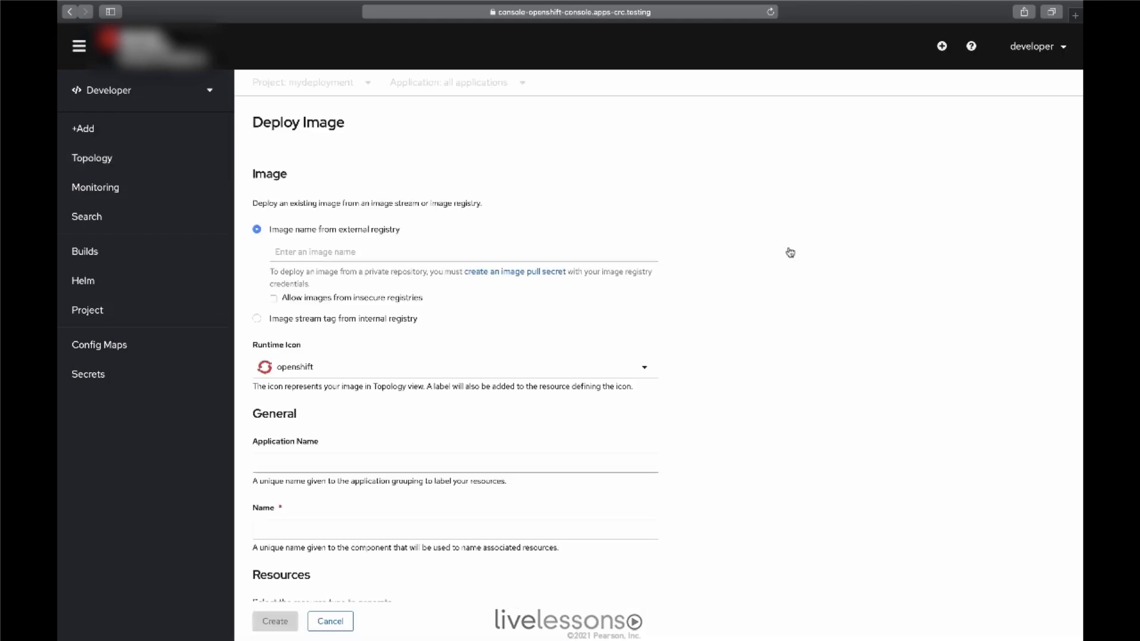
click(356, 251)
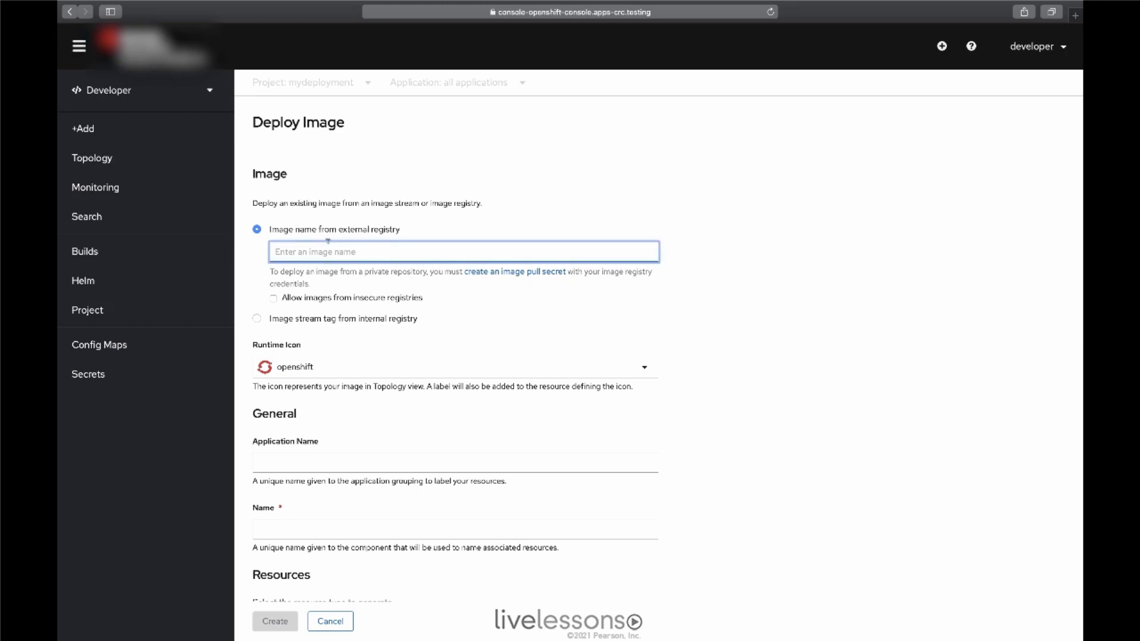
text(nginx)
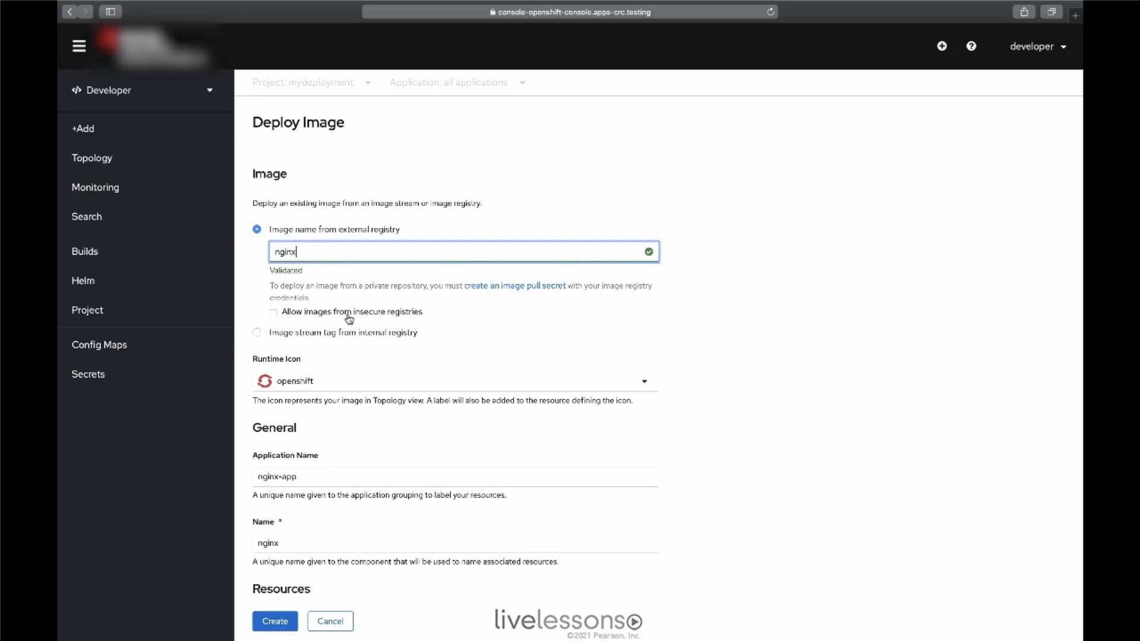
Step: Set the runtime icon of the image deployment to nginx
scroll(349, 319, down, 2)
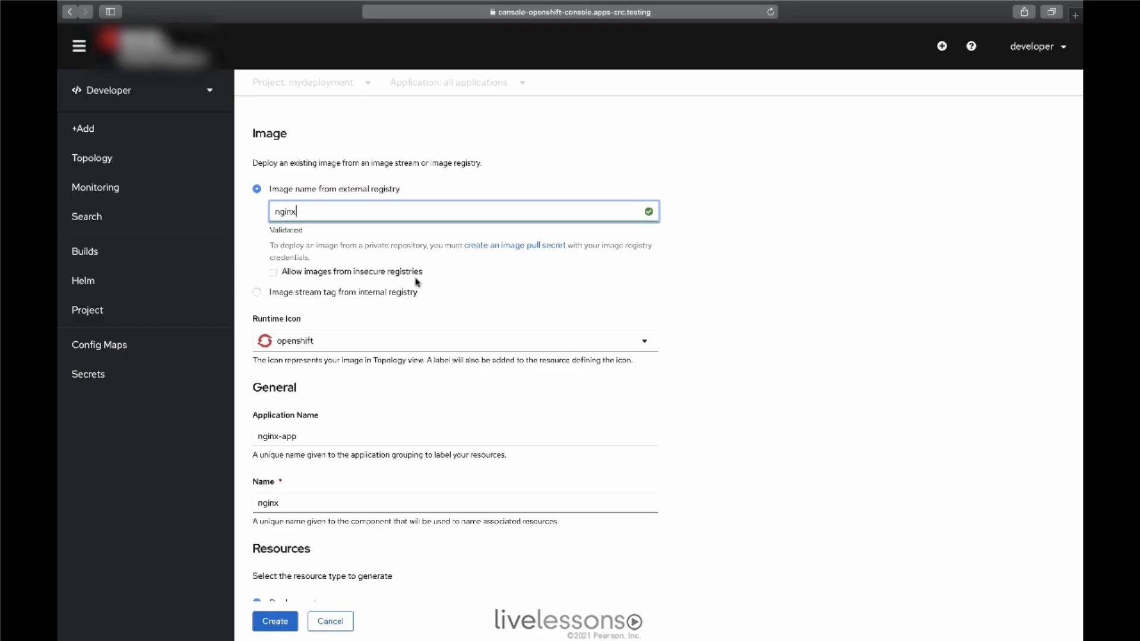
click(646, 349)
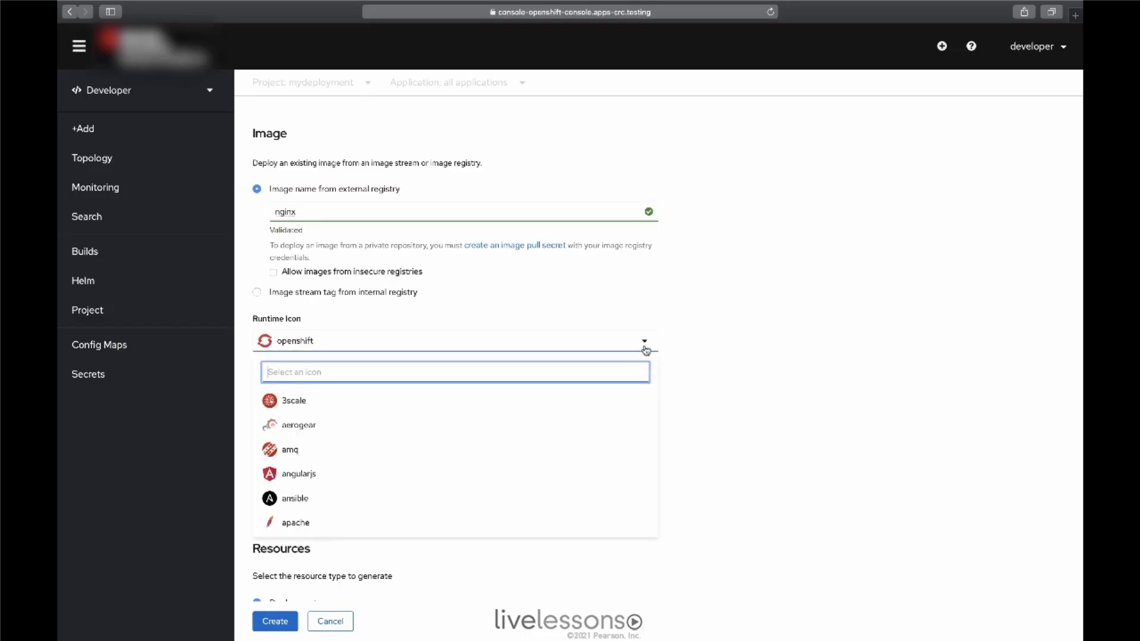
scroll(486, 462, down, 10)
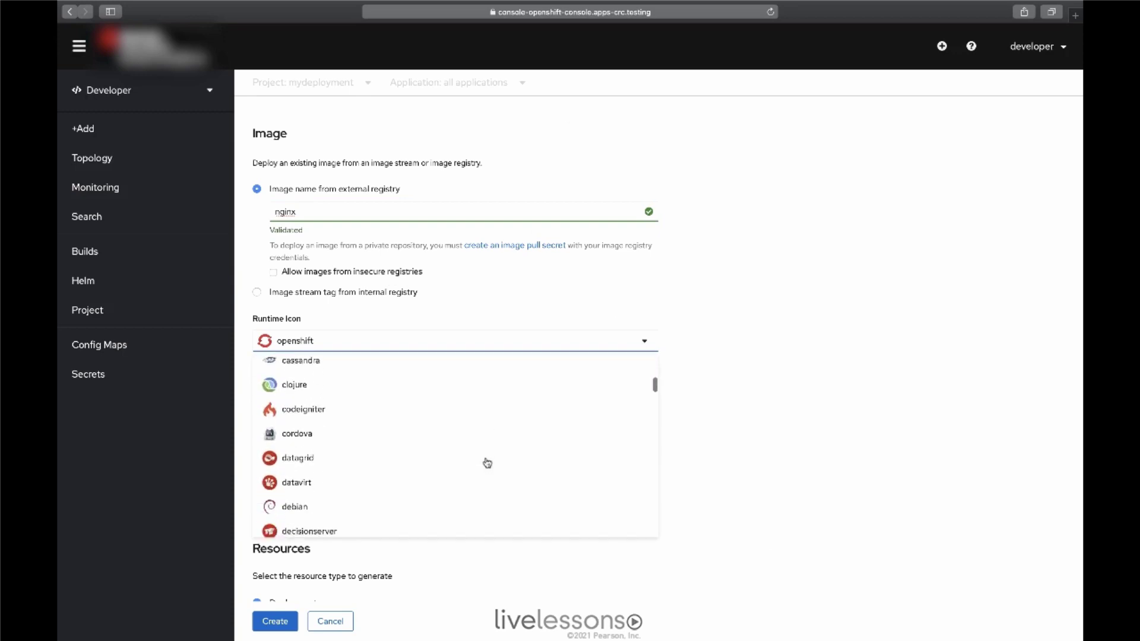
scroll(487, 463, down, 6)
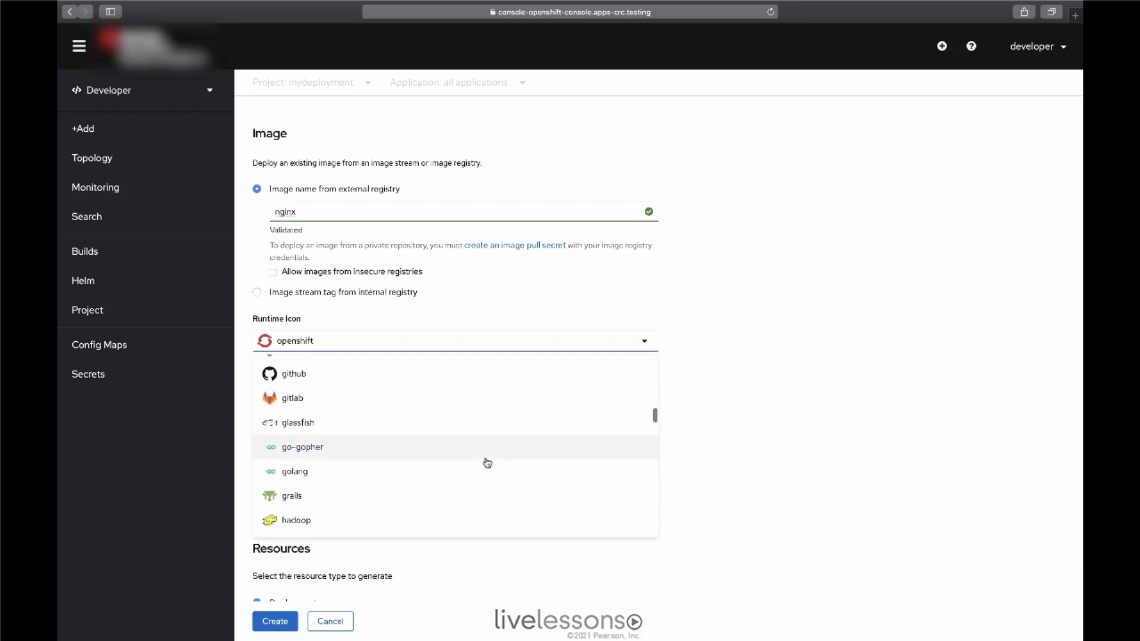
scroll(487, 462, down, 6)
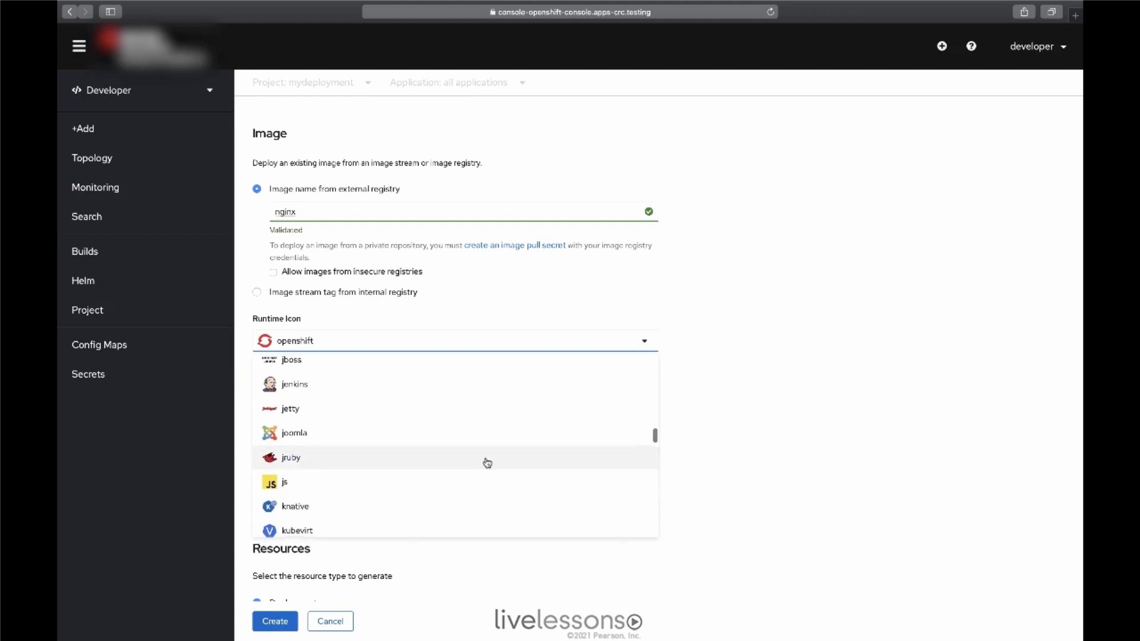
scroll(487, 462, down, 6)
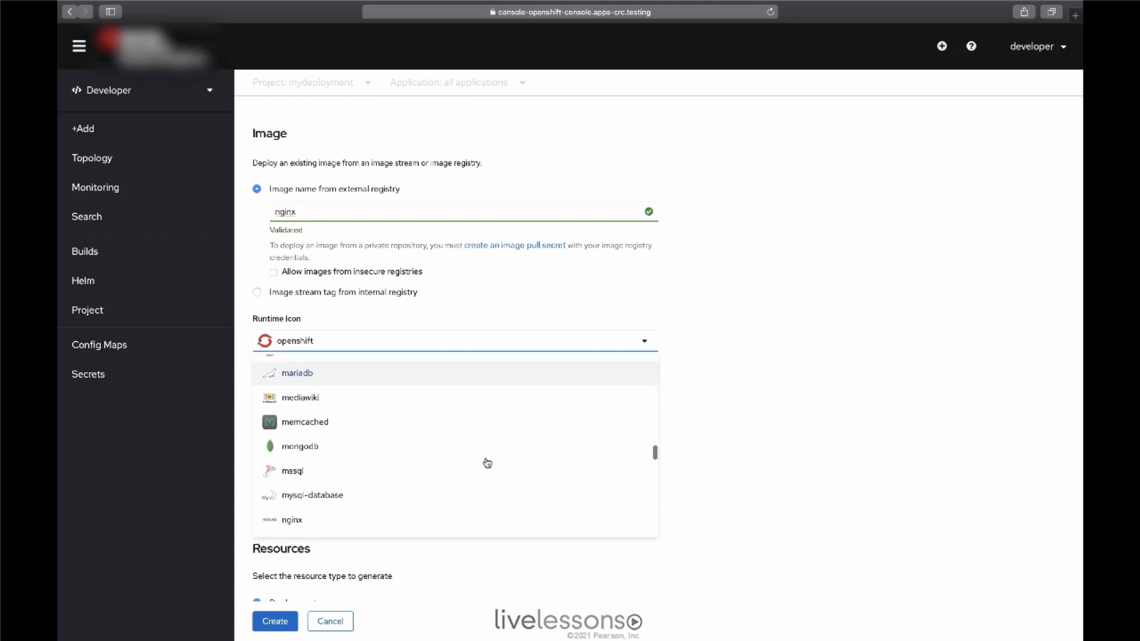
scroll(487, 462, down, 1)
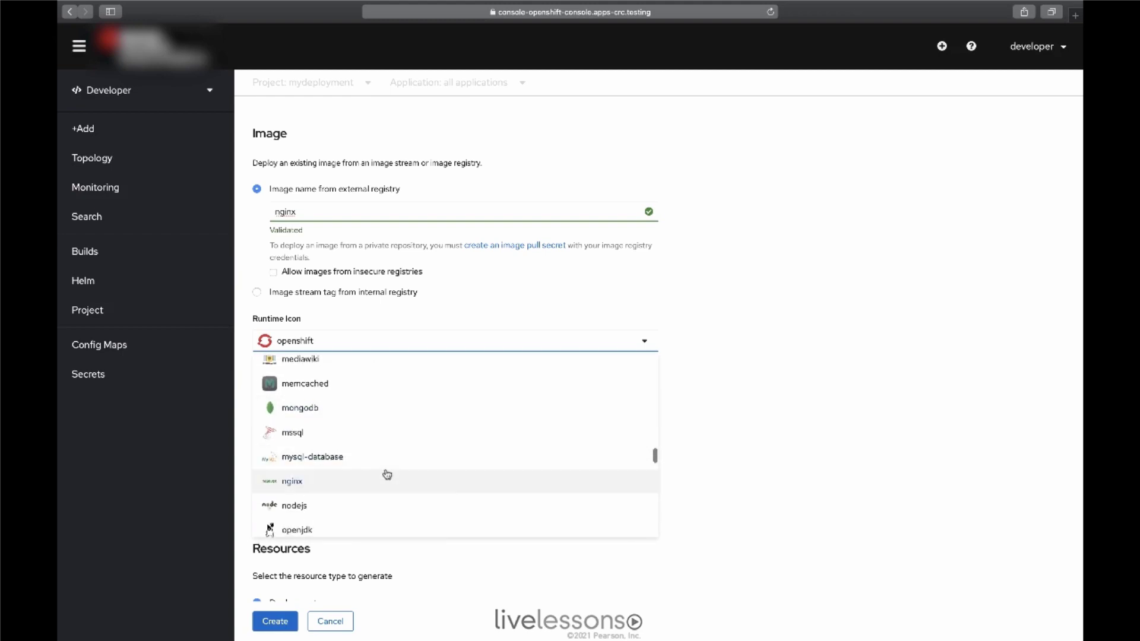
click(297, 486)
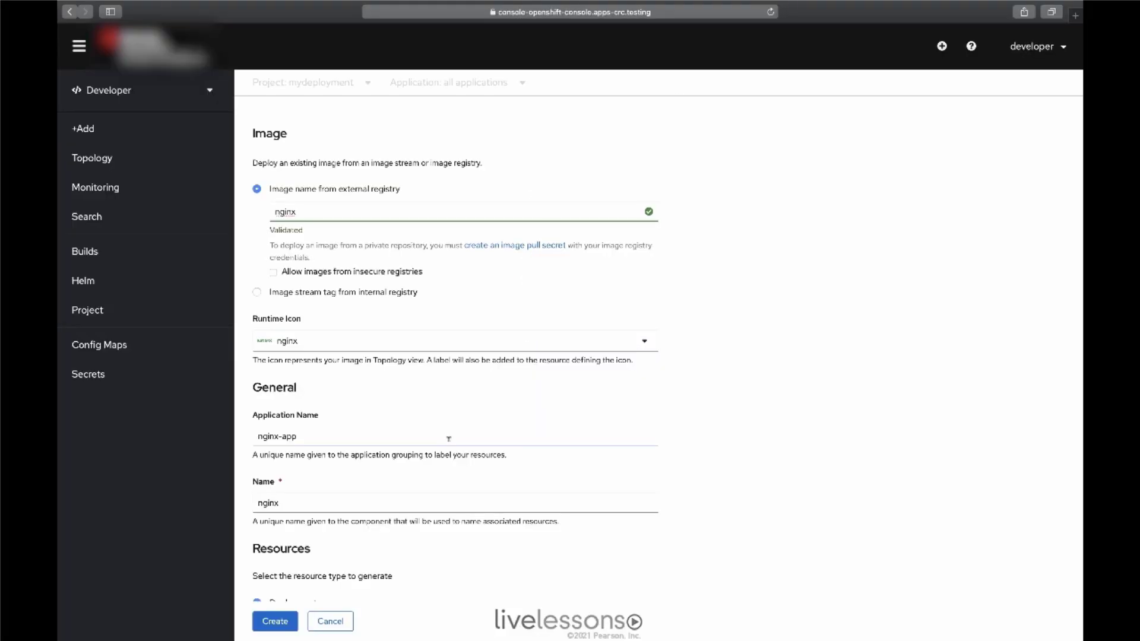
Step: Create the nginx application with the default names, the Deployment resource type and a route to the application
scroll(449, 439, down, 5)
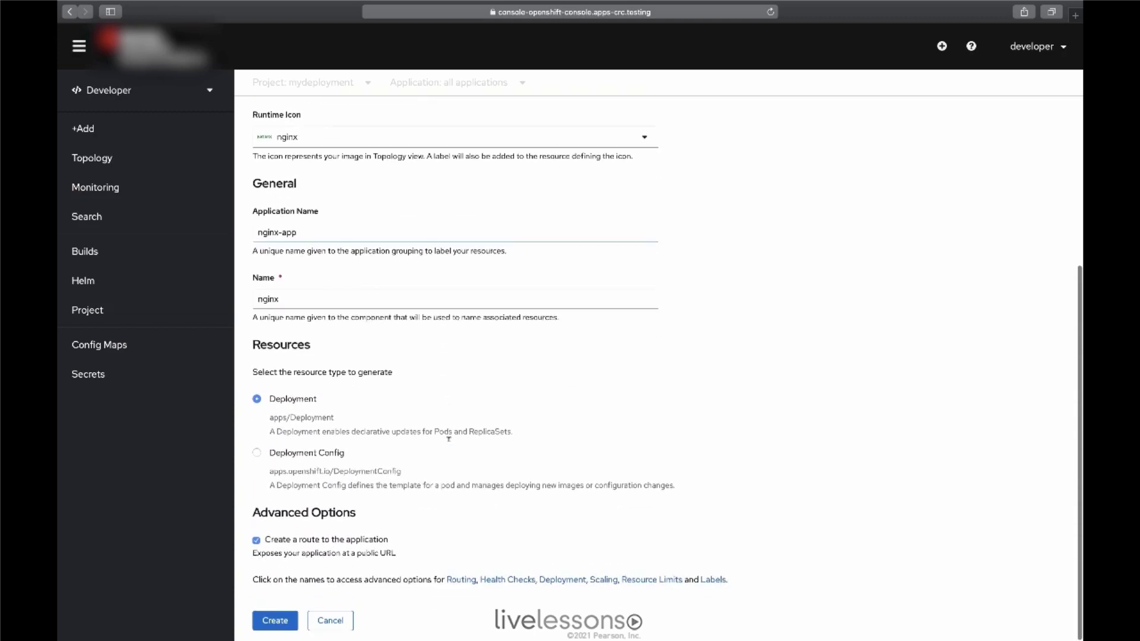
click(311, 232)
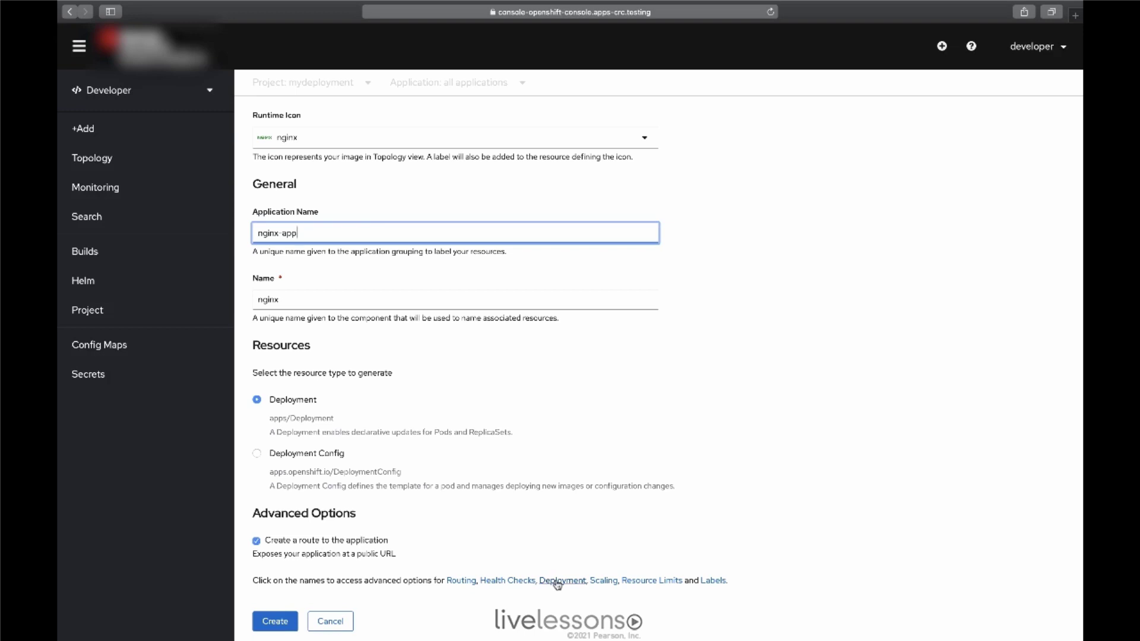
click(277, 622)
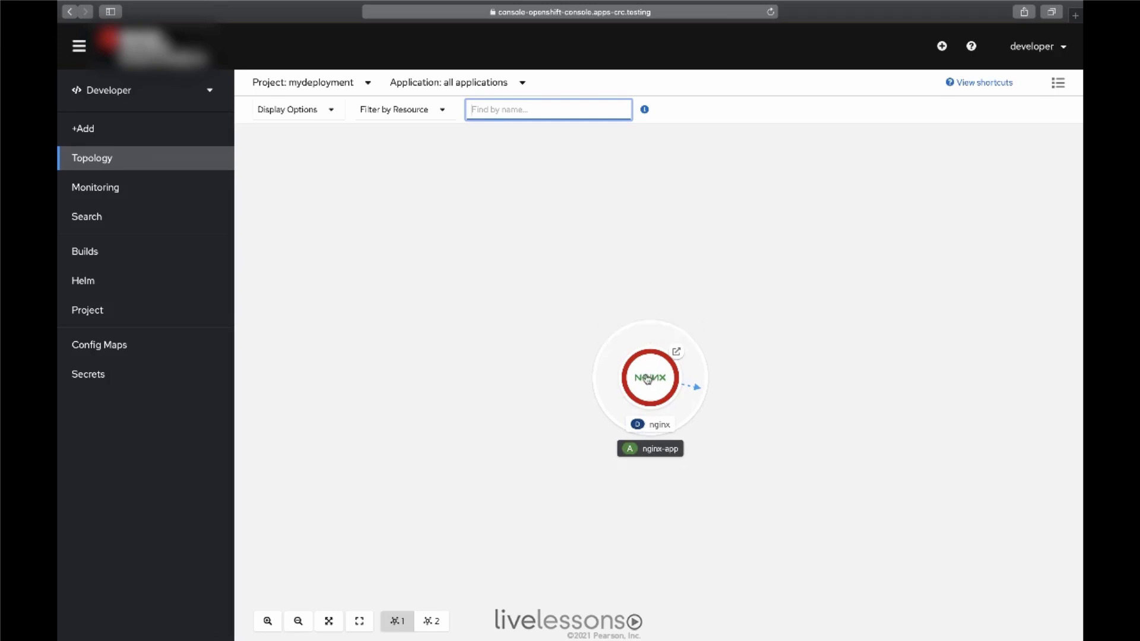
Step: Inspect the nginx deployment's pod logs, highlighting the "user" directive warning lines, and check the pod's events
click(647, 380)
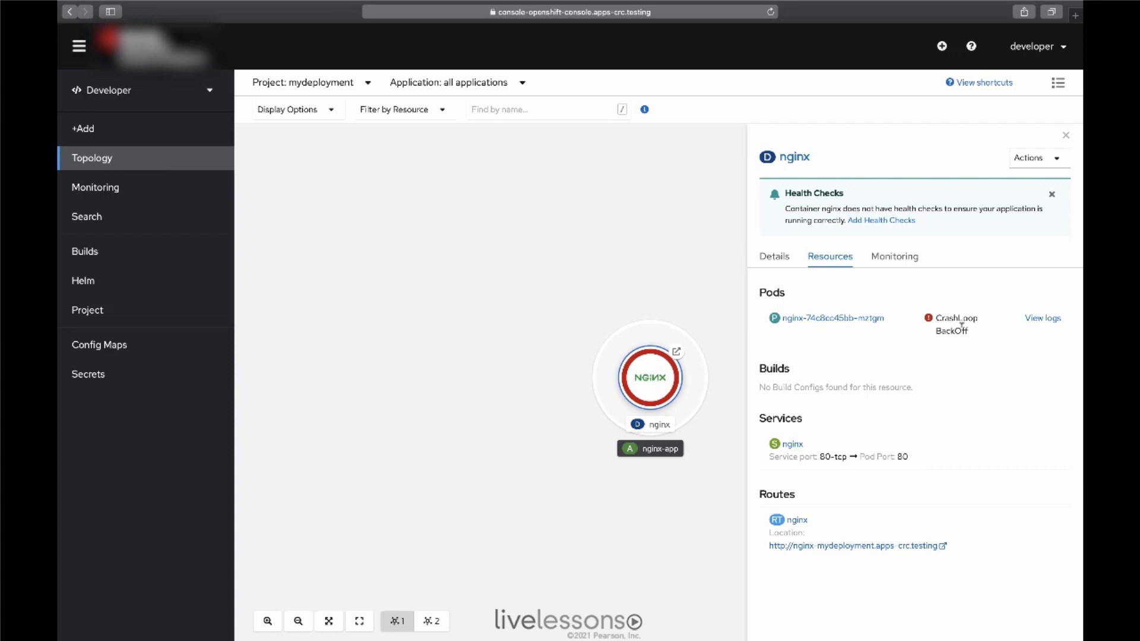
click(1040, 320)
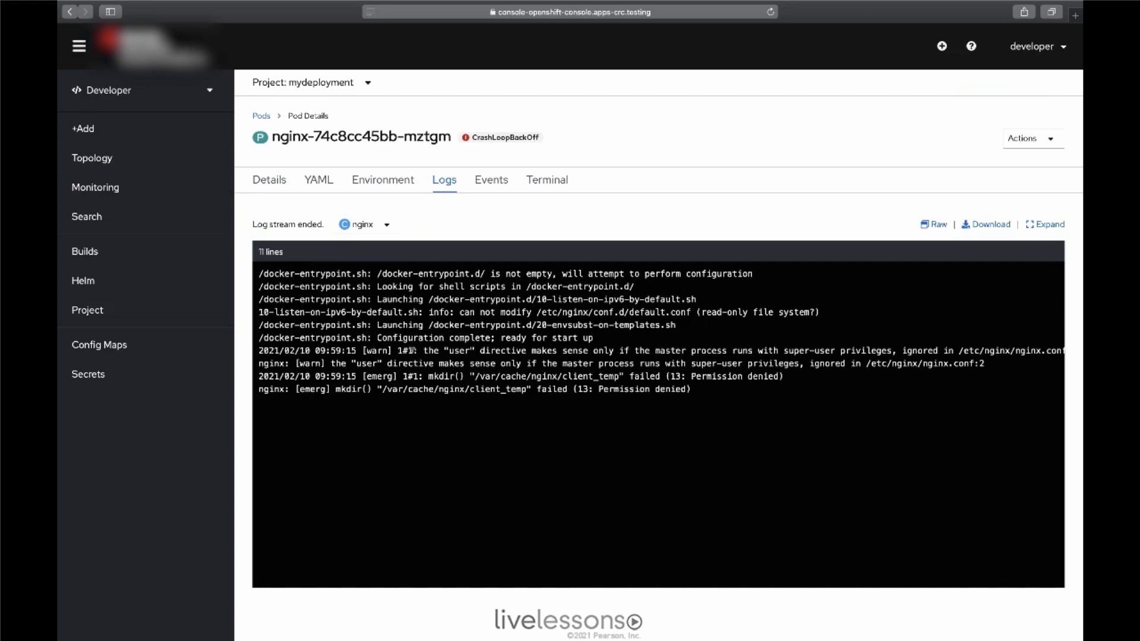
drag(435, 350, 752, 362)
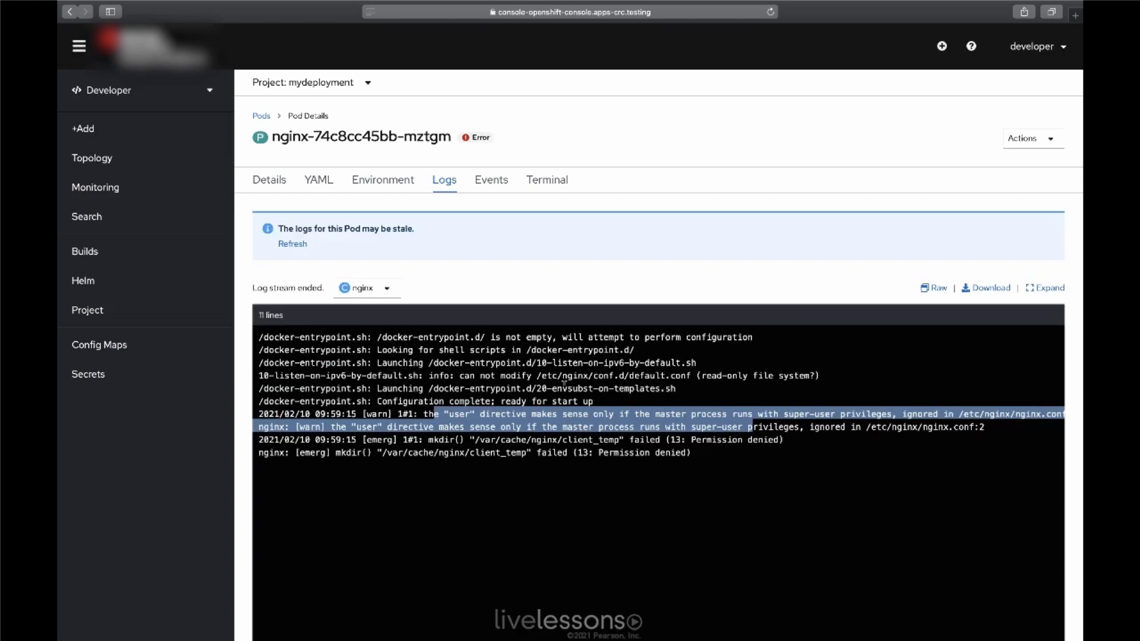
click(493, 186)
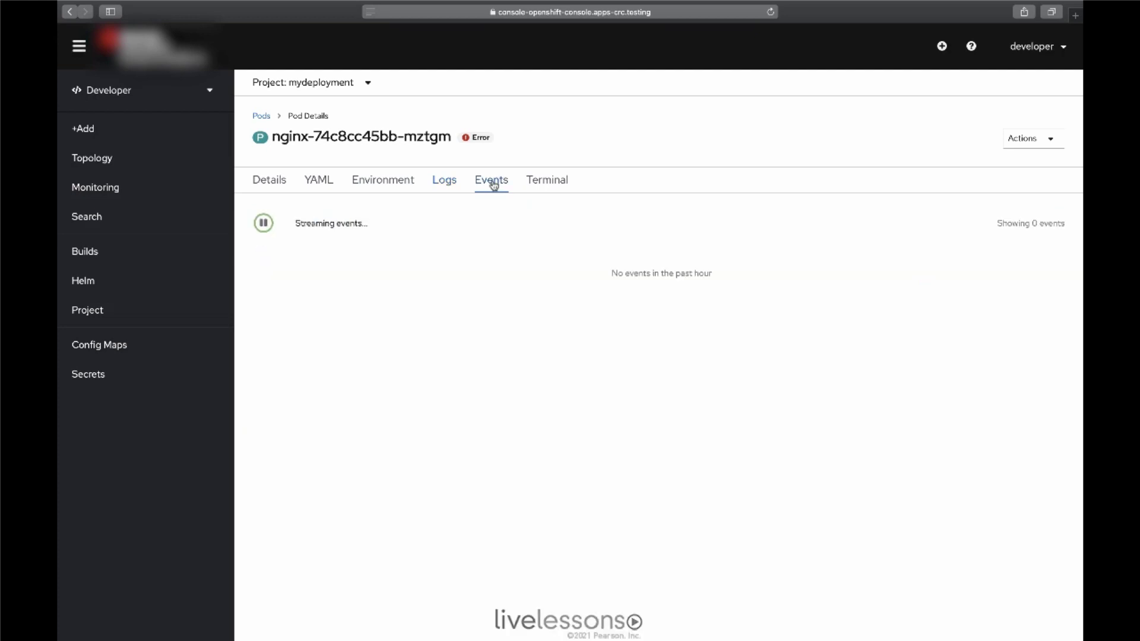